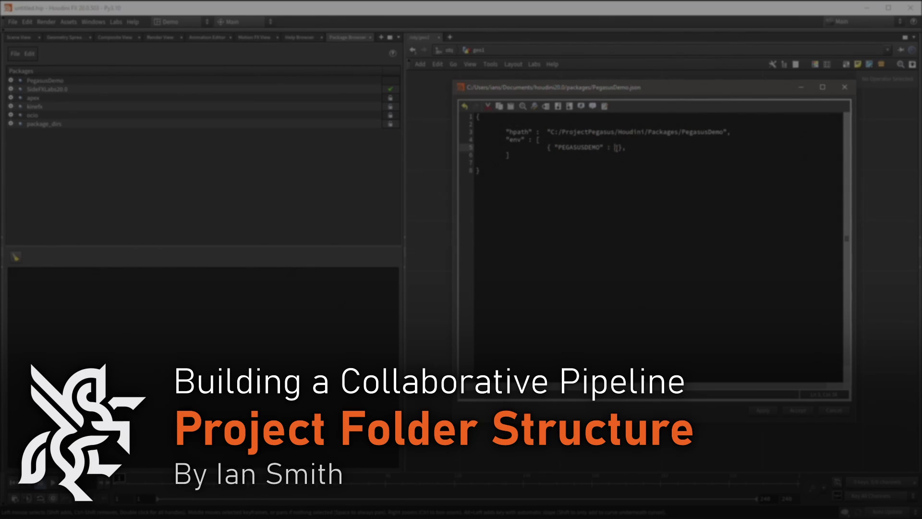
Paste C:/ProjectPegasus/Houdini/Packages/PegasusDemo as the PEGASUSDEMO path entry and confirm it.
type("\"C:/ProjectPegasus/Houdini/Packages/PegasusDemo\"")
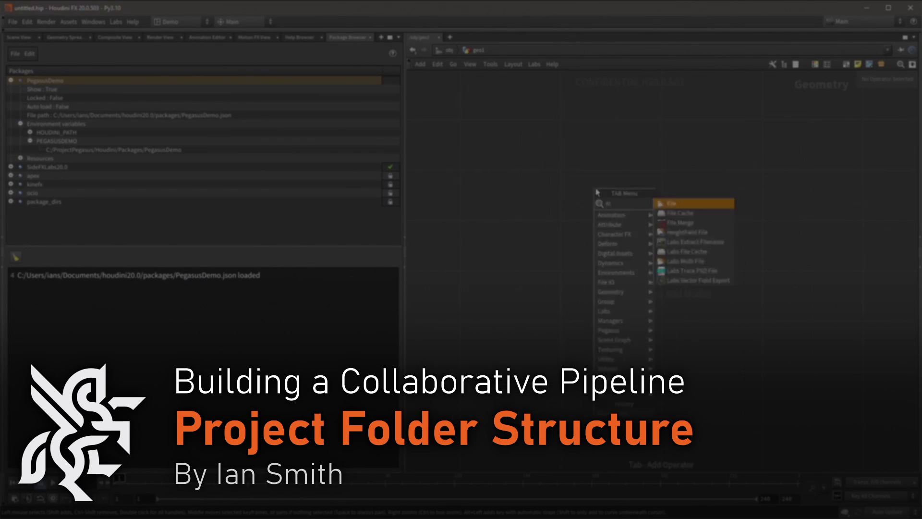
key("Return")
left_click(597, 192)
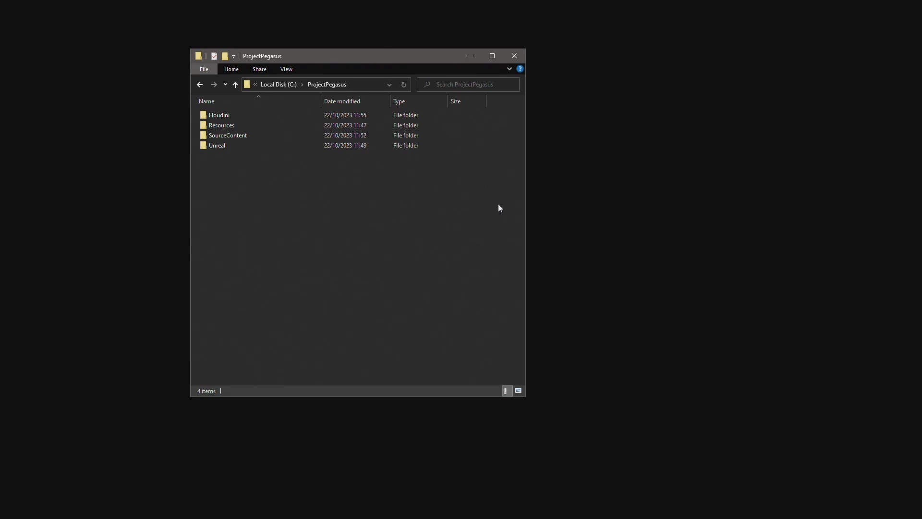
Browse from Houdini through Packages and PegasusDemo into the otls folder of 13 hda files.
left_click(226, 115)
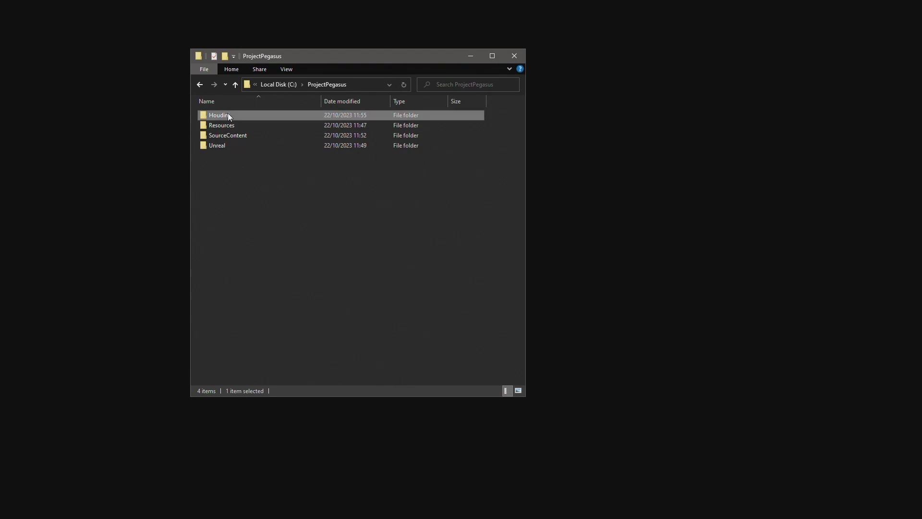
key("Return")
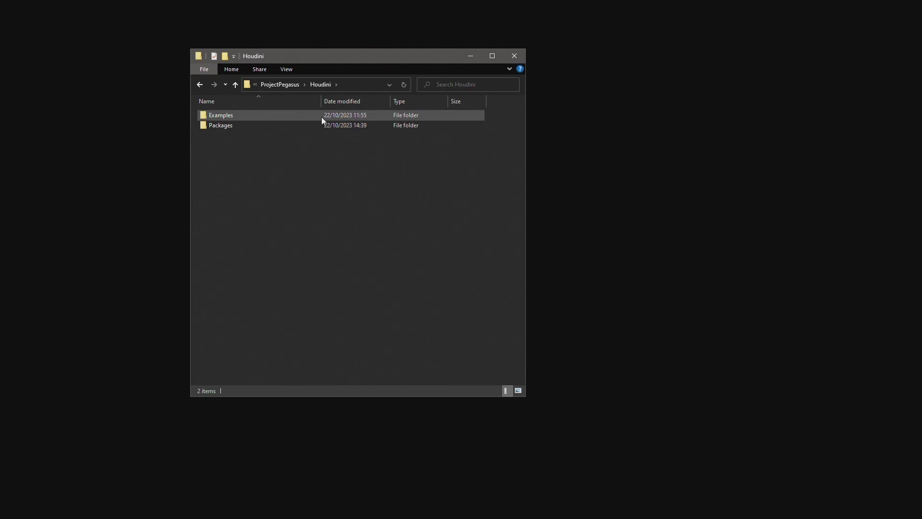
left_click(302, 117)
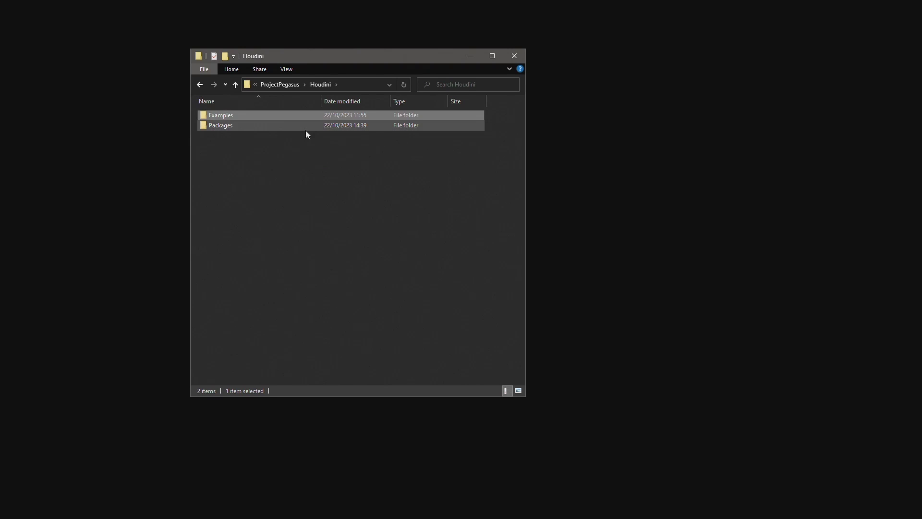
double_click(265, 126)
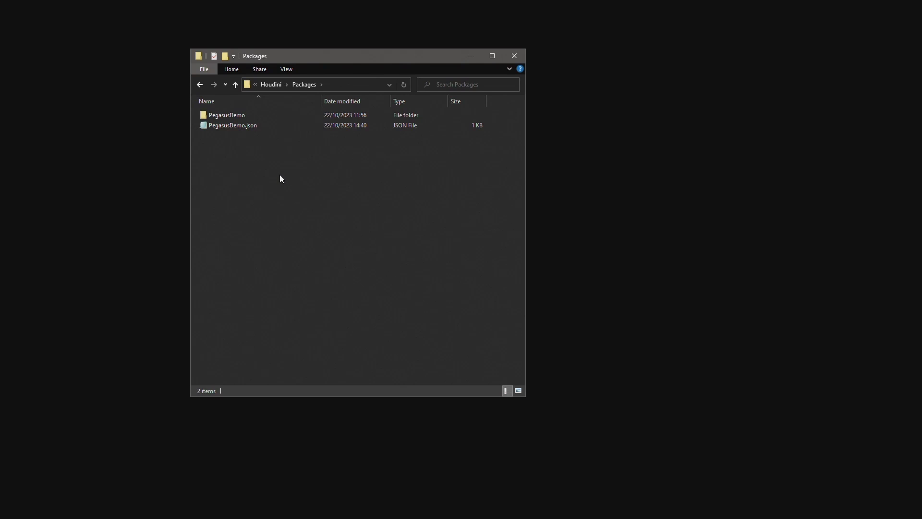
double_click(249, 119)
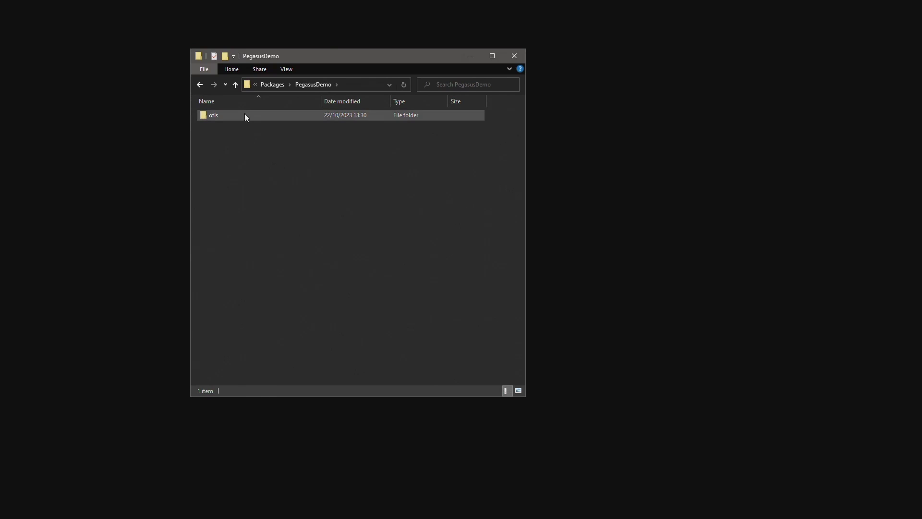
double_click(245, 116)
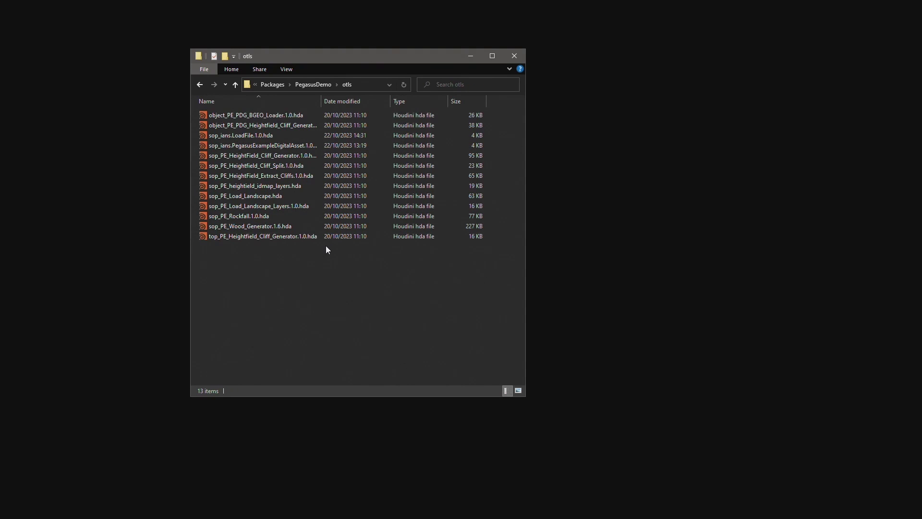
Go back up to the Packages folder and select PegasusDemo.json.
left_click(312, 84)
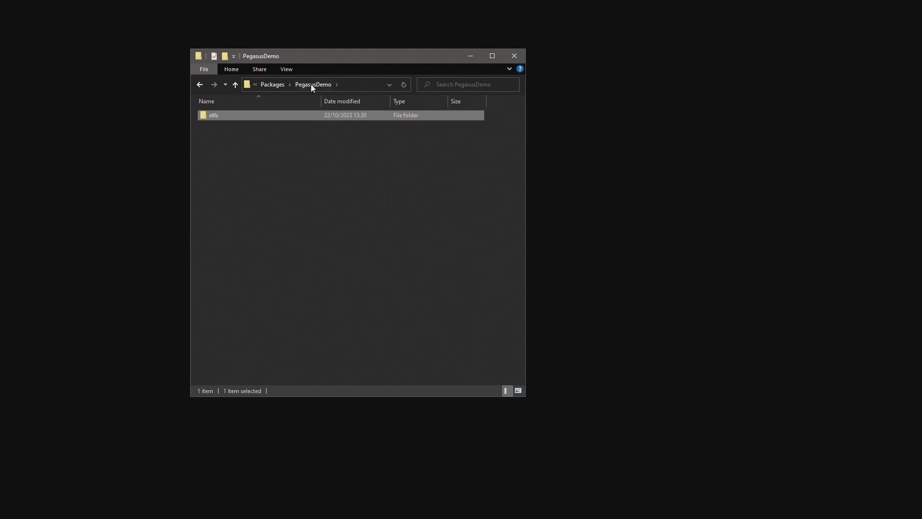
left_click(278, 86)
left_click(286, 149)
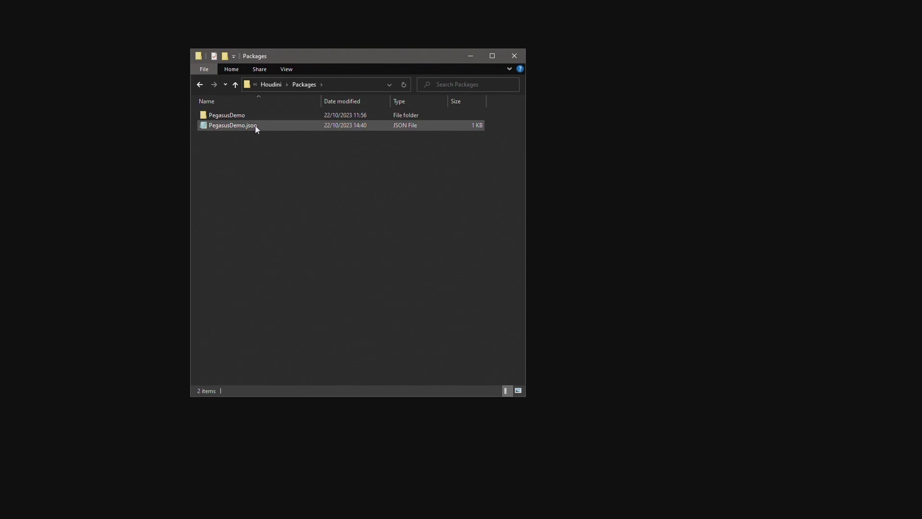
left_click(256, 127)
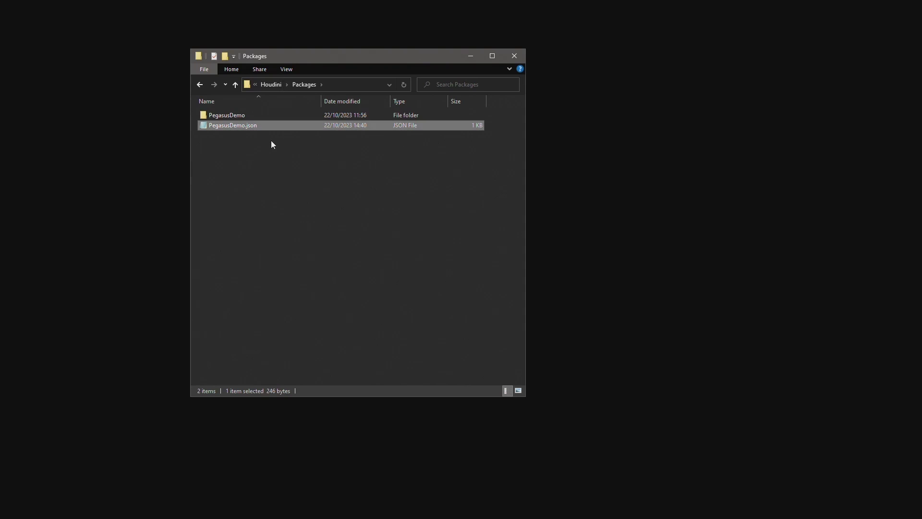
Open PegasusDemo.json in Notepad, highlight its placeholder project path, then return Explorer to ProjectPegasus.
right_click(263, 125)
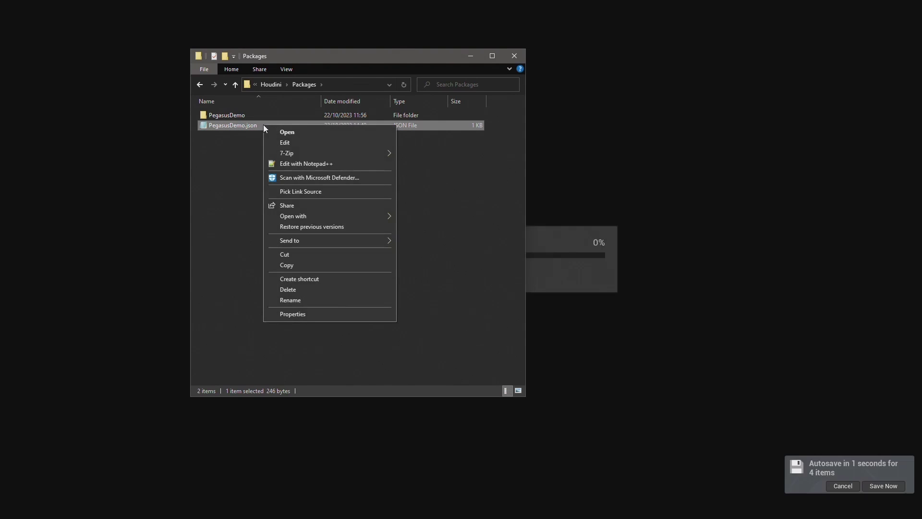
left_click(275, 139)
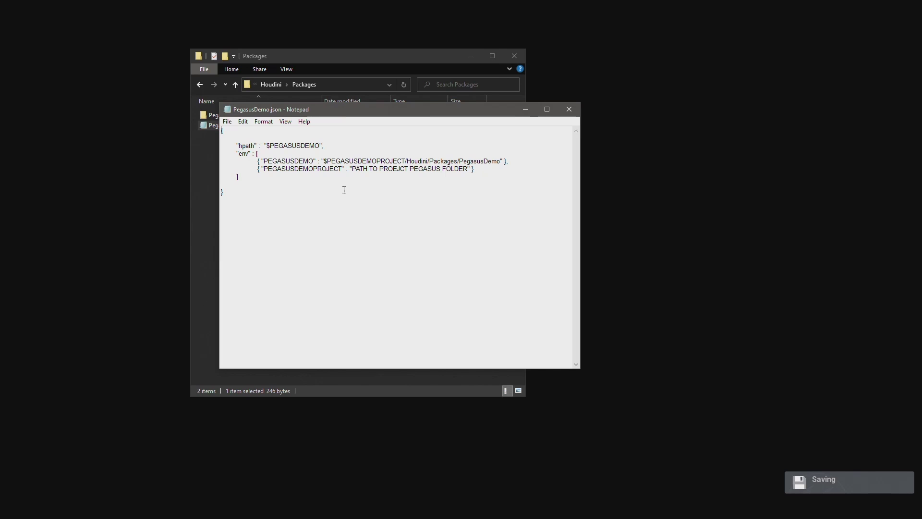
left_click_drag(353, 170, 474, 172)
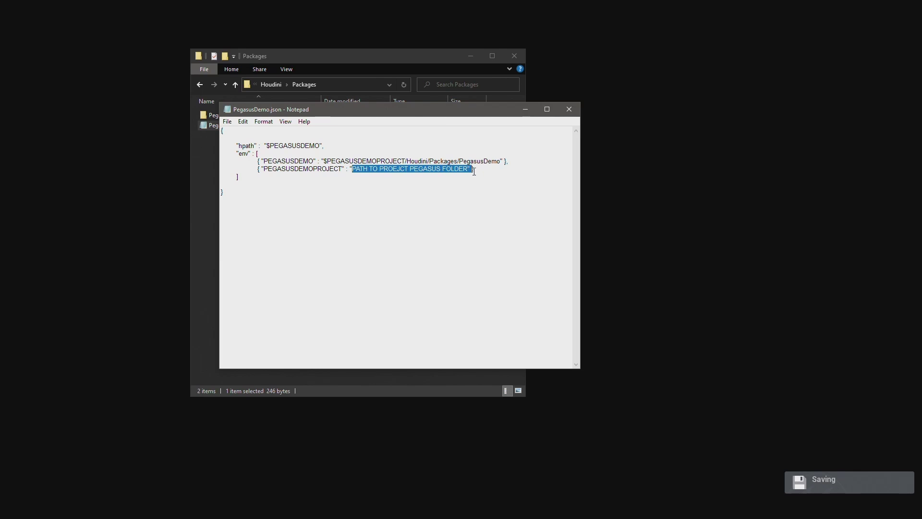
left_click(270, 85)
left_click(269, 85)
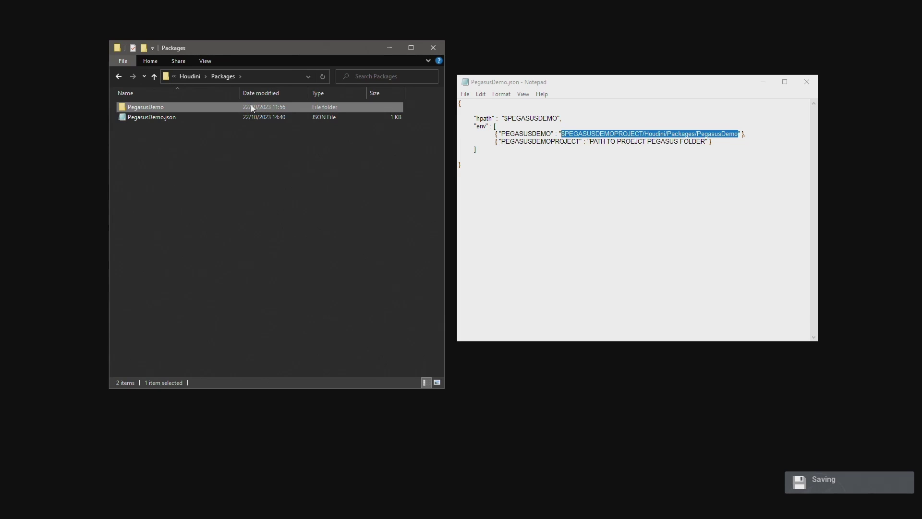
Revisit the PegasusDemo otls folder, then climb back to the Houdini folder.
double_click(224, 108)
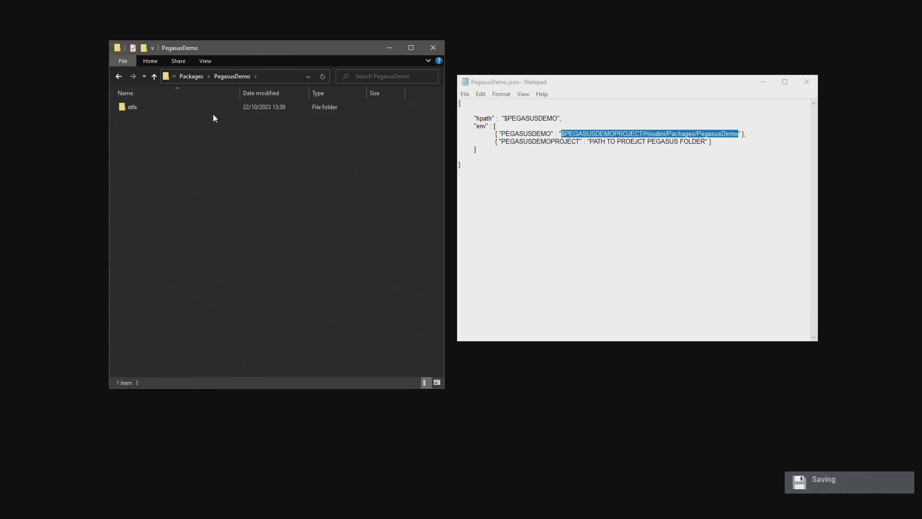
left_click(207, 108)
double_click(208, 110)
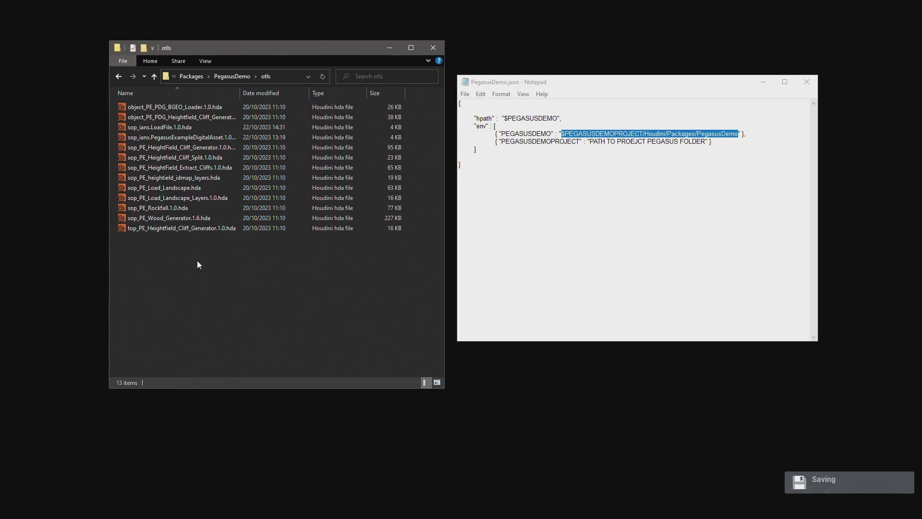
left_click(192, 75)
left_click(191, 76)
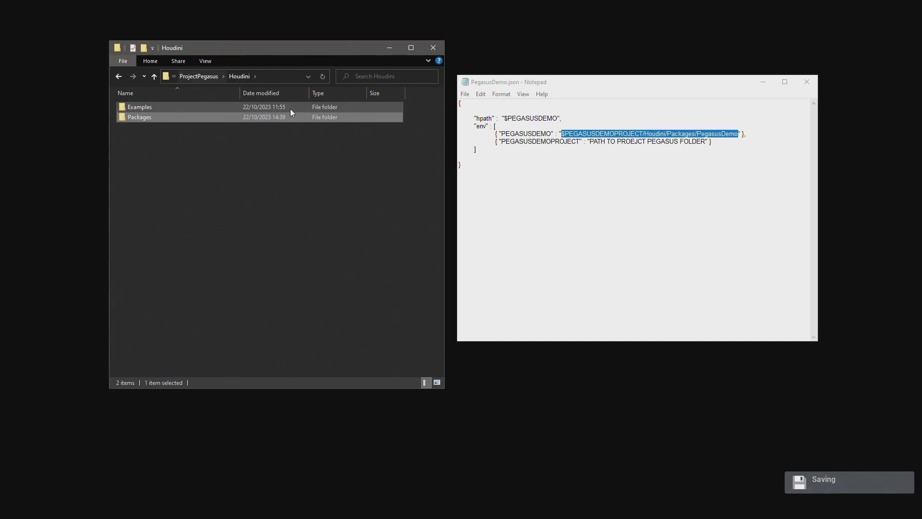
Open the Examples > CliffGenerator folder, then go up to the ProjectPegasus root.
double_click(166, 109)
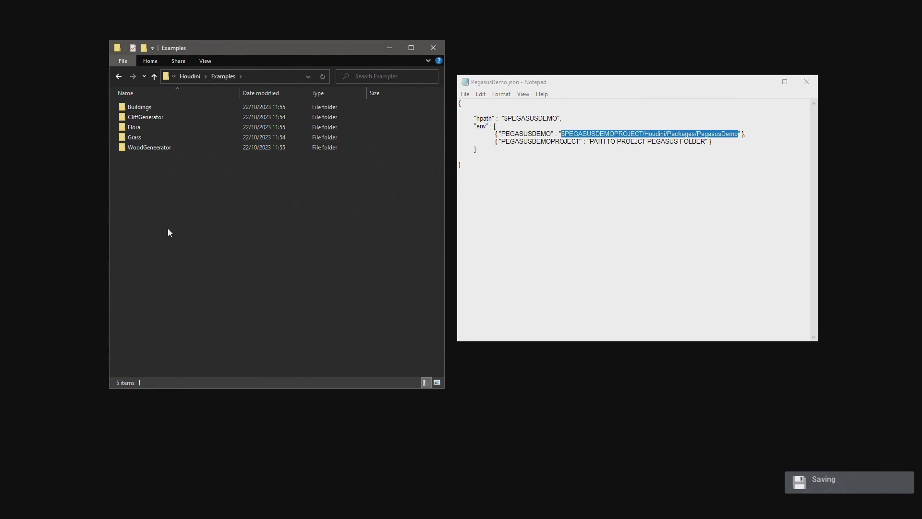
double_click(182, 115)
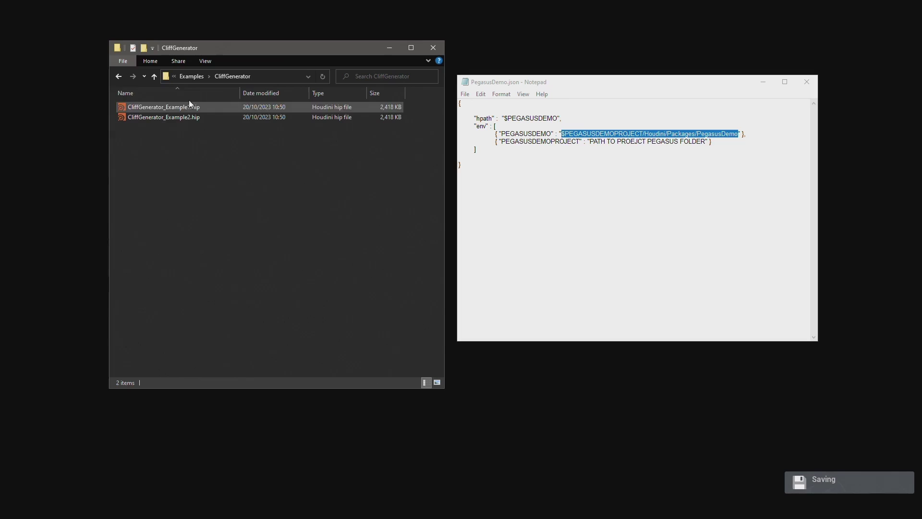
left_click(201, 76)
left_click(188, 76)
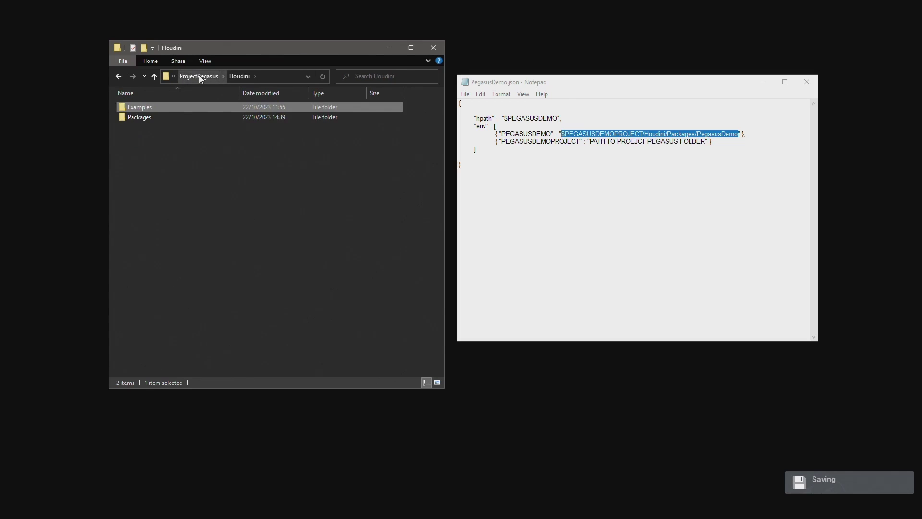
left_click(198, 76)
Look through the Resources folder, then return to ProjectPegasus.
left_click(204, 169)
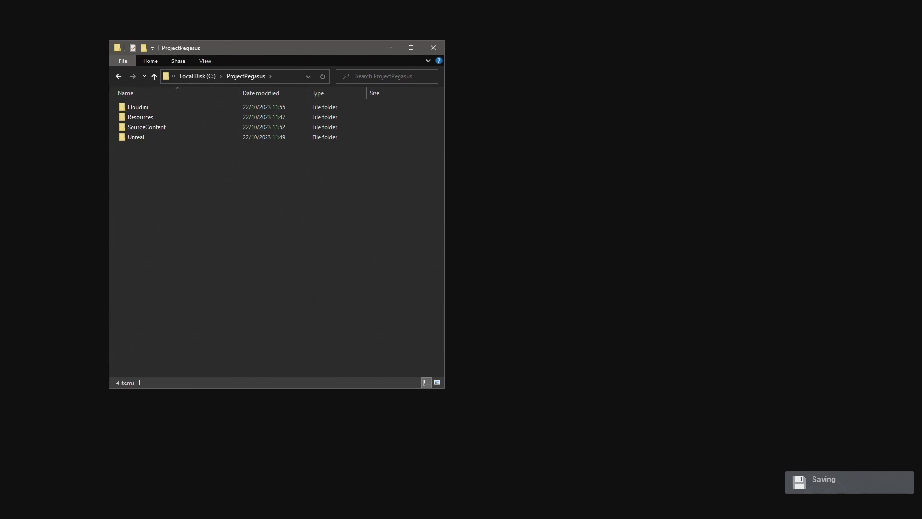
double_click(184, 116)
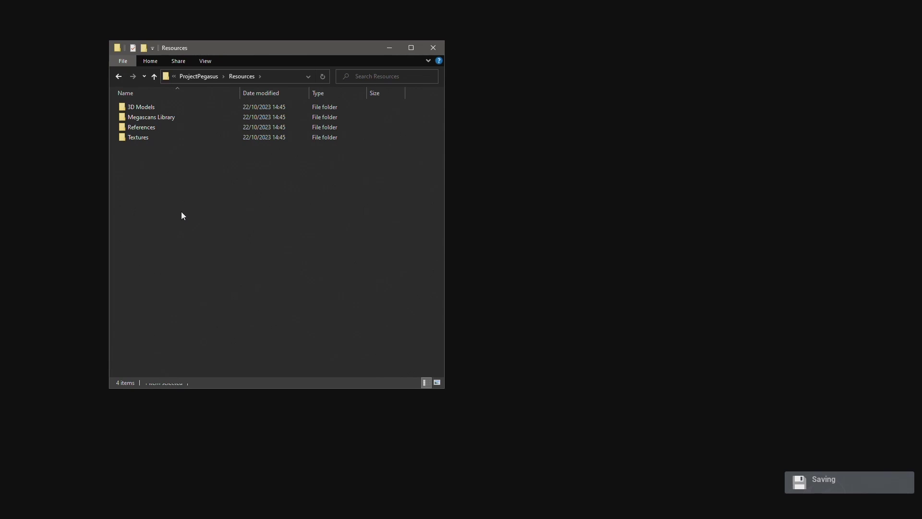
left_click(204, 74)
Open a second ProjectPegasus window; enter SourceContent on the left and Unreal > Content on the right.
left_click(220, 223)
key("ctrl+n")
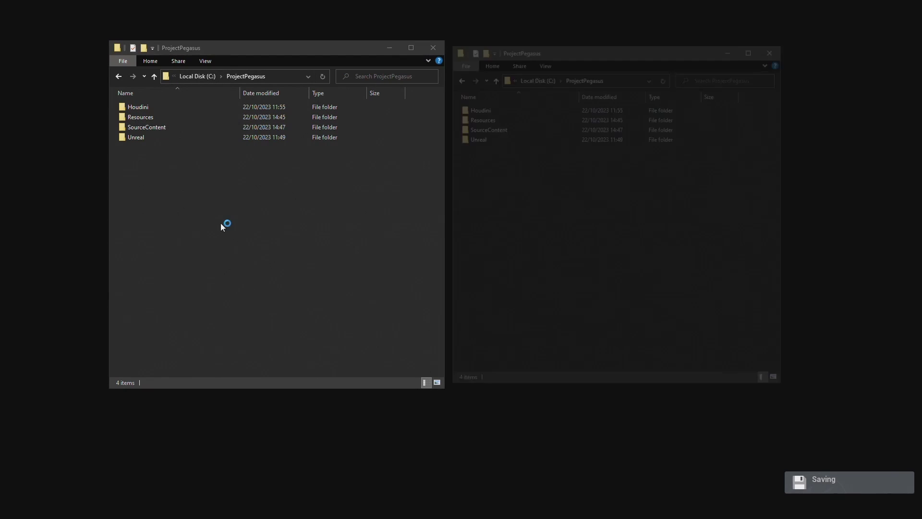
left_click(186, 128)
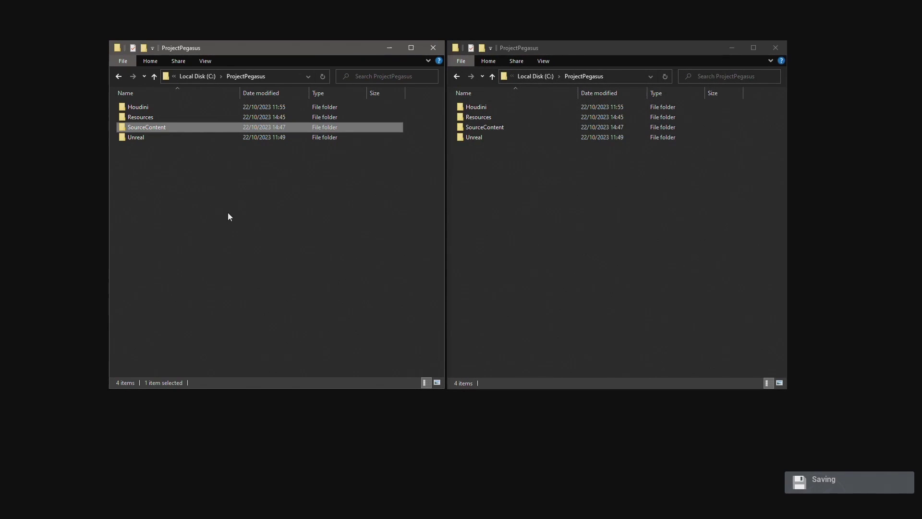
double_click(472, 136)
left_click(487, 116)
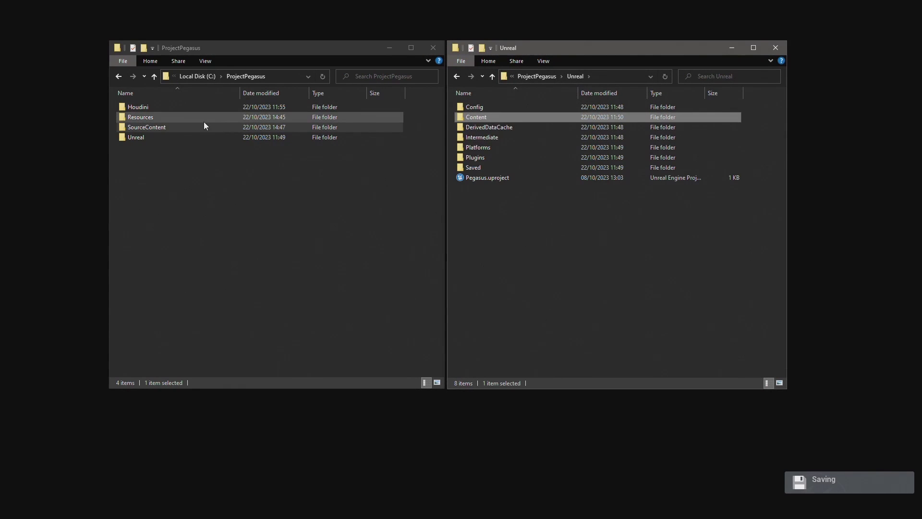
double_click(204, 125)
double_click(475, 117)
Drill into Pegasus > Meshes > Props in both windows: 34 .fbx meshes versus 35 .uasset files.
left_click(477, 199)
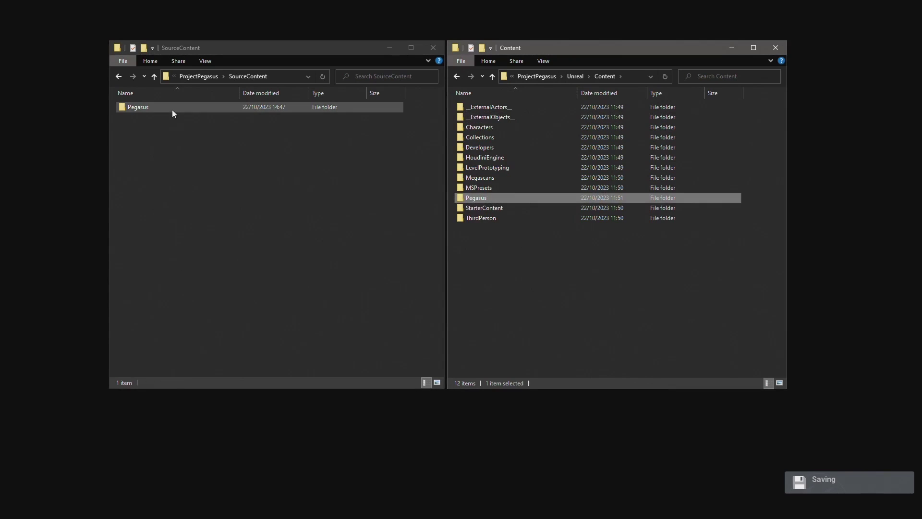
double_click(173, 111)
double_click(495, 198)
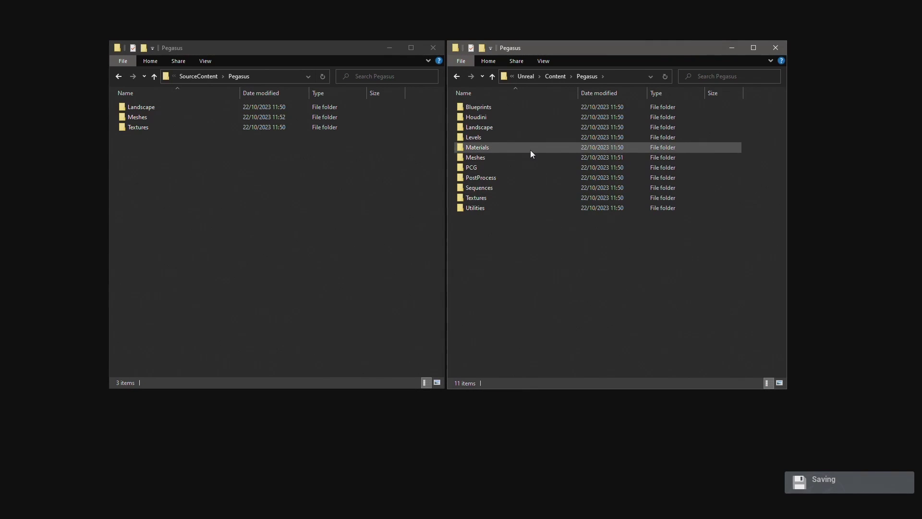
double_click(526, 157)
double_click(240, 117)
double_click(254, 140)
left_click(484, 137)
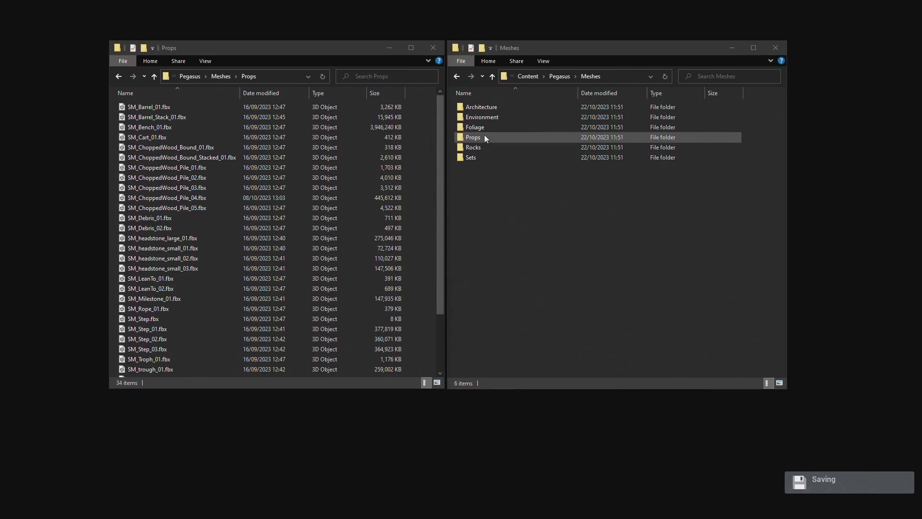
double_click(484, 137)
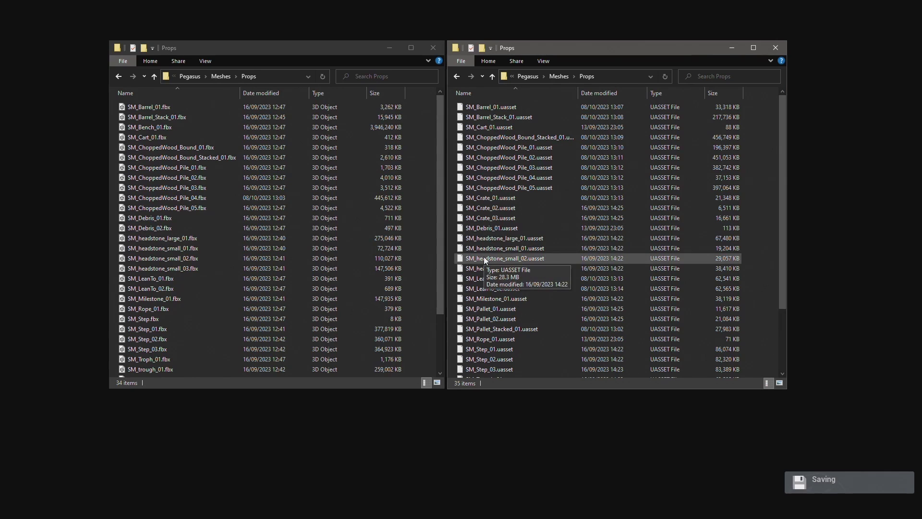
left_click(288, 208)
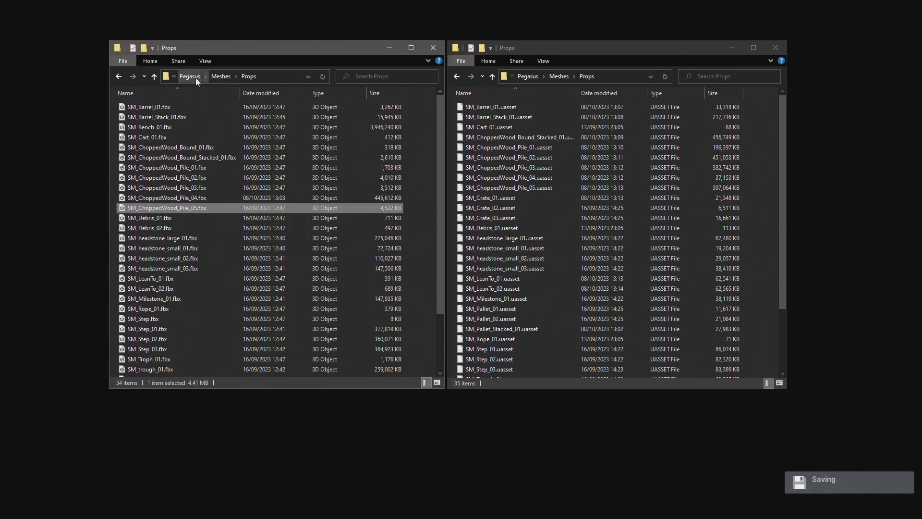
Step both windows back out of Props and close the second Explorer window.
left_click(195, 76)
left_click(211, 77)
left_click(528, 75)
left_click(782, 49)
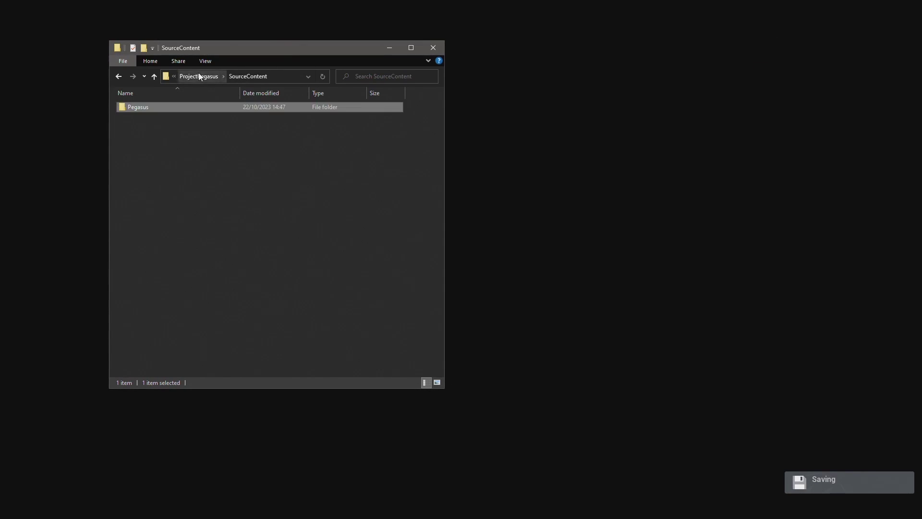
Go from ProjectPegasus into Unreal > Content > Pegasus, listing its 11 subfolders.
left_click(198, 76)
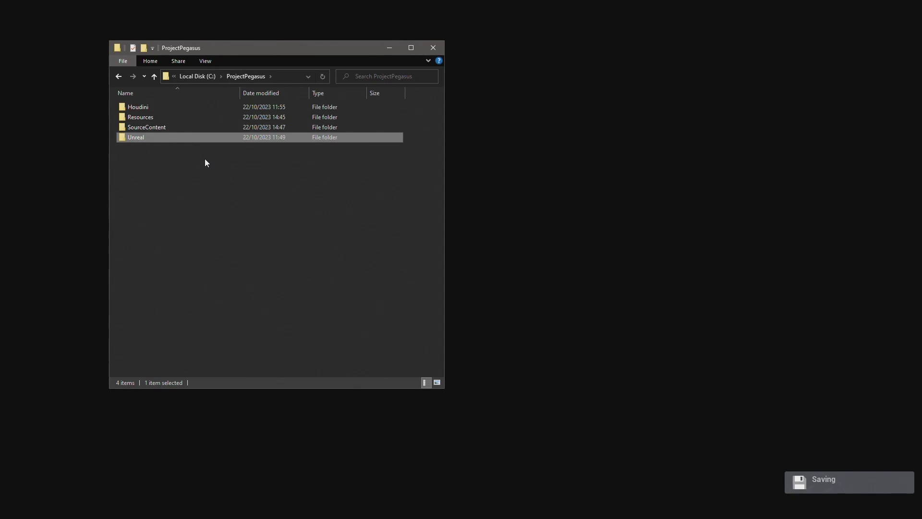
key("Return")
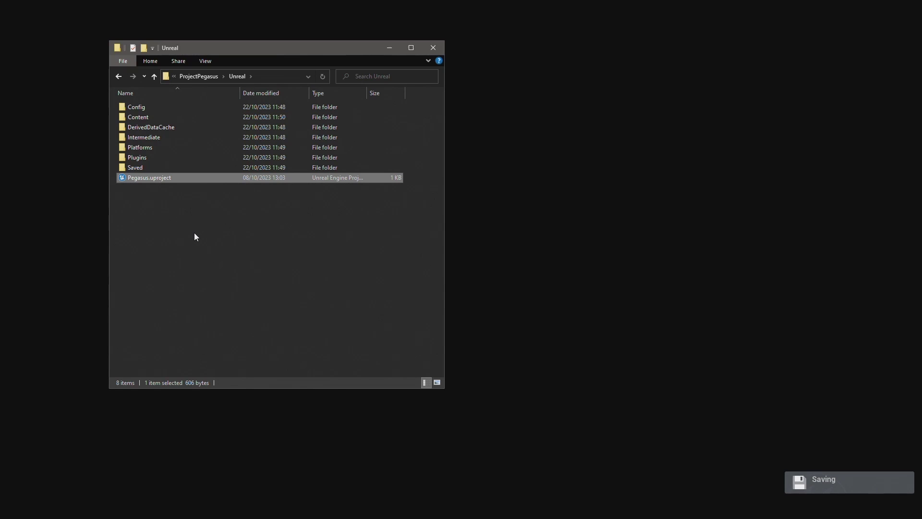
double_click(138, 118)
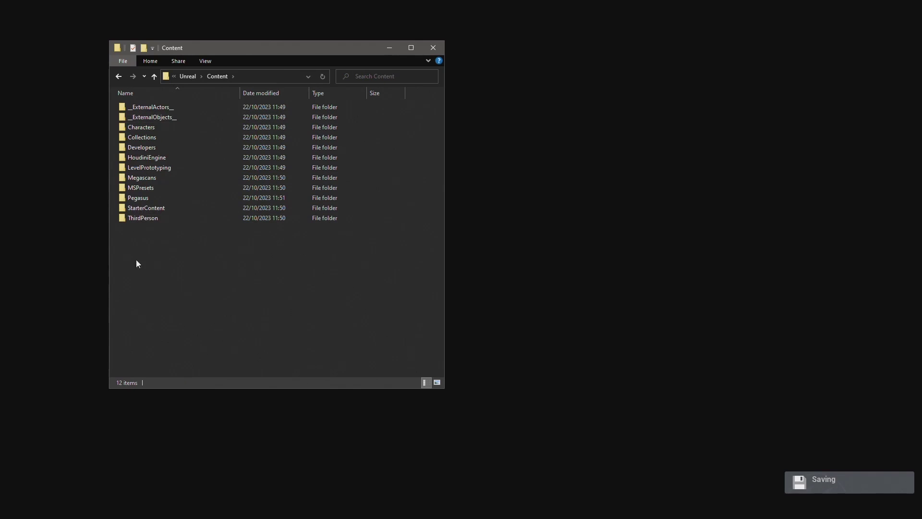
left_click(147, 199)
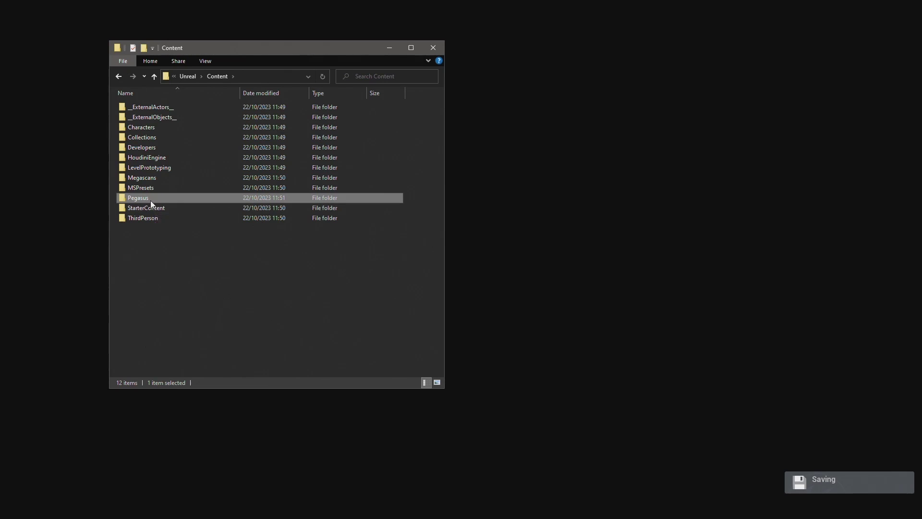
double_click(150, 200)
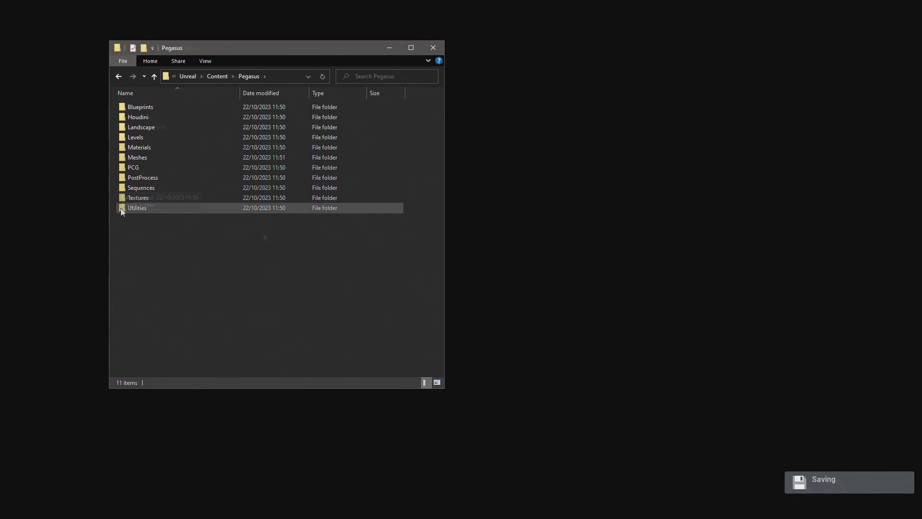
Jump back with Alt+Left to C:\ProjectPegasus showing Houdini, Resources, SourceContent and Unreal.
key("alt+Left")
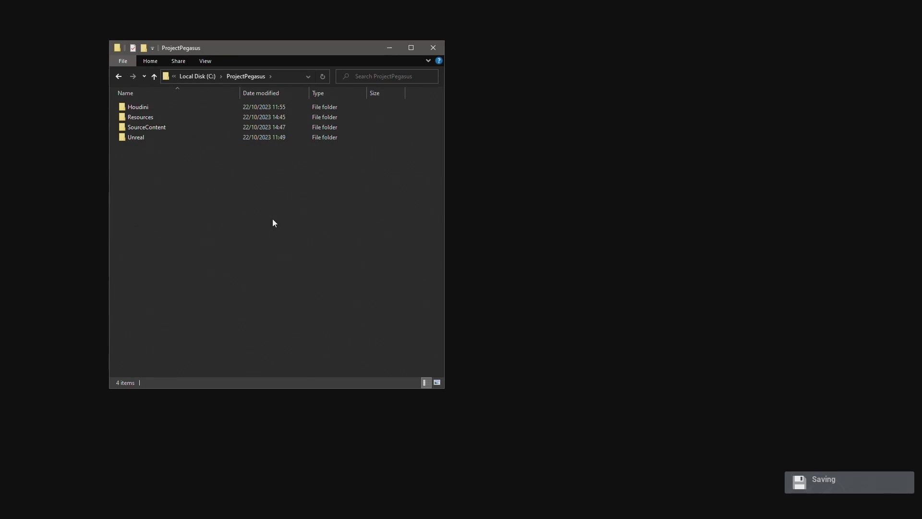